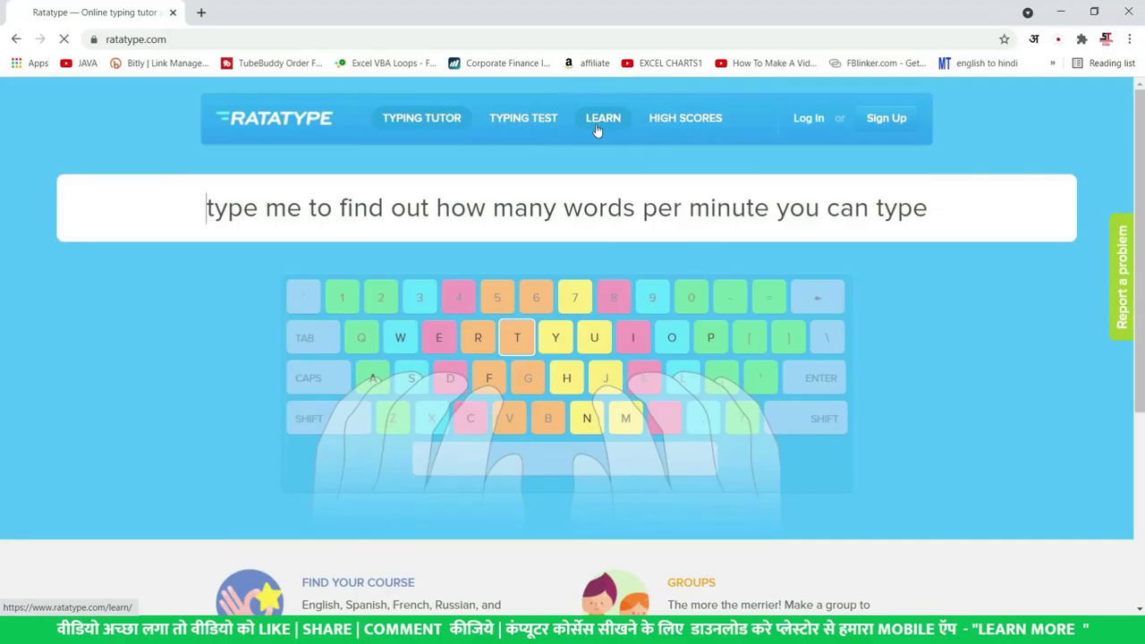
Open Ratatype's Learn page, review the touch-typing guidance through to the end, and continue to the practice page.
left_click(598, 130)
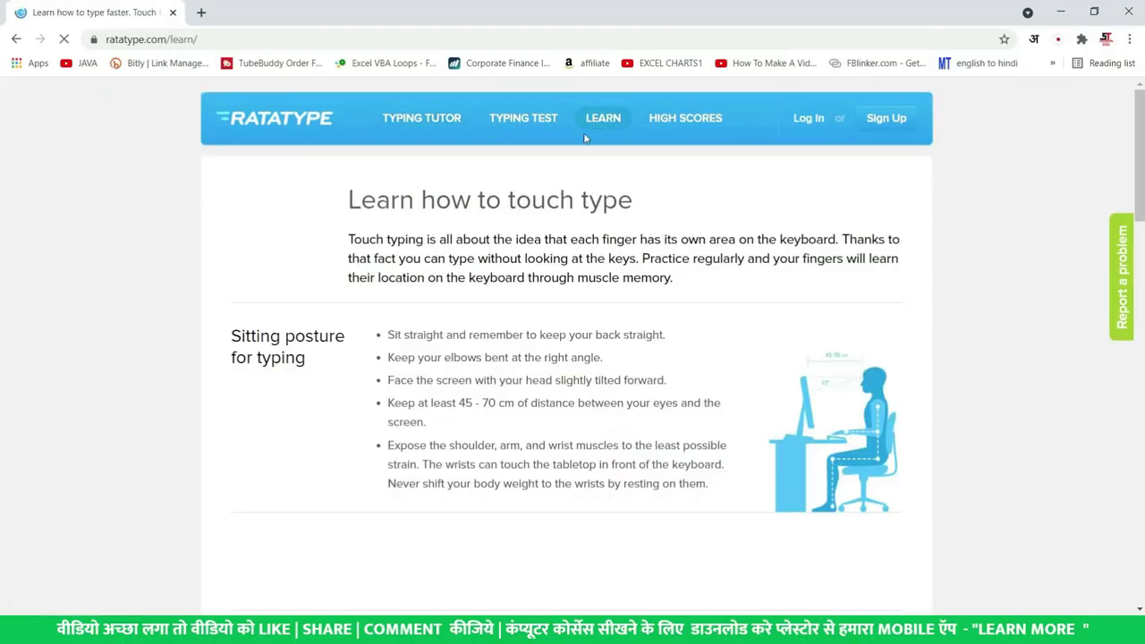
scroll(582, 143, "down", 3)
scroll(574, 154, "down", 3)
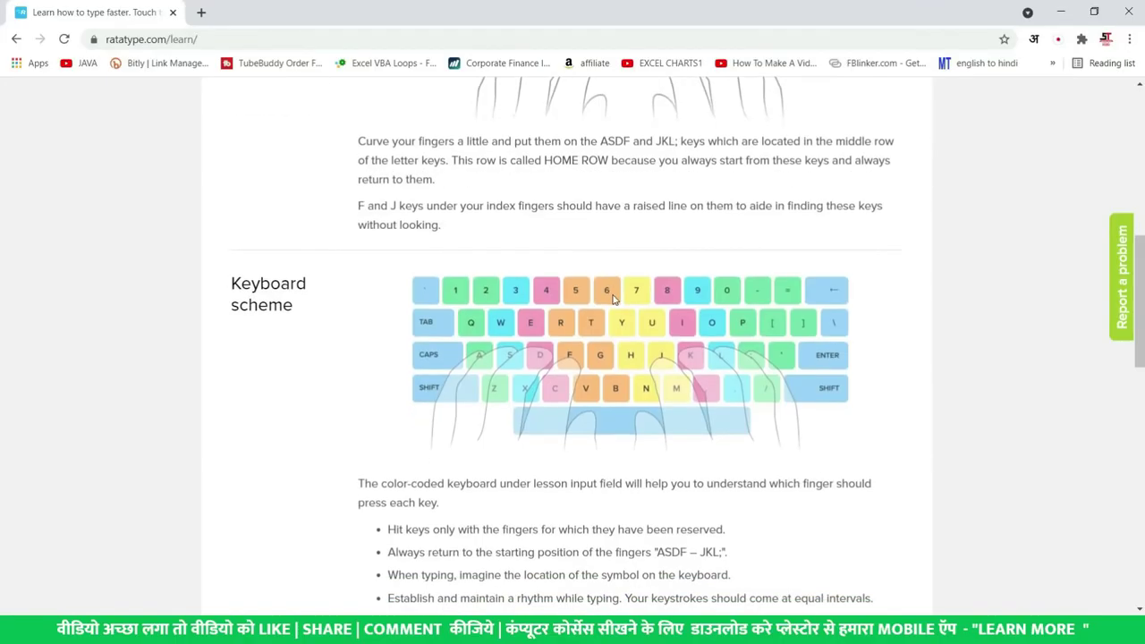
scroll(614, 300, "down", 3)
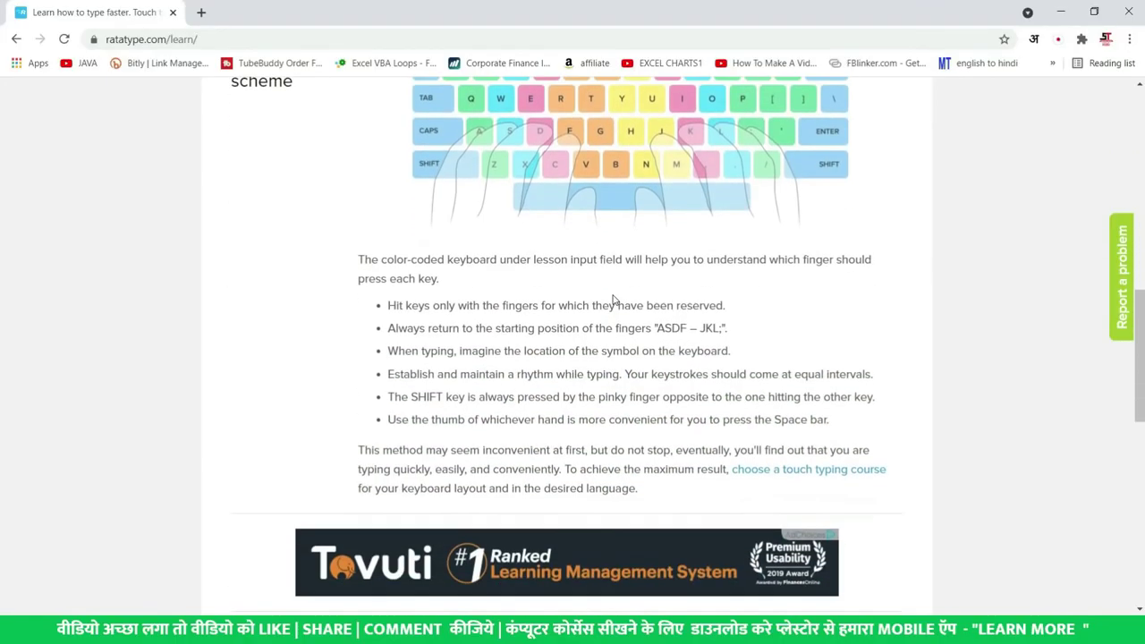
scroll(614, 300, "down", 8)
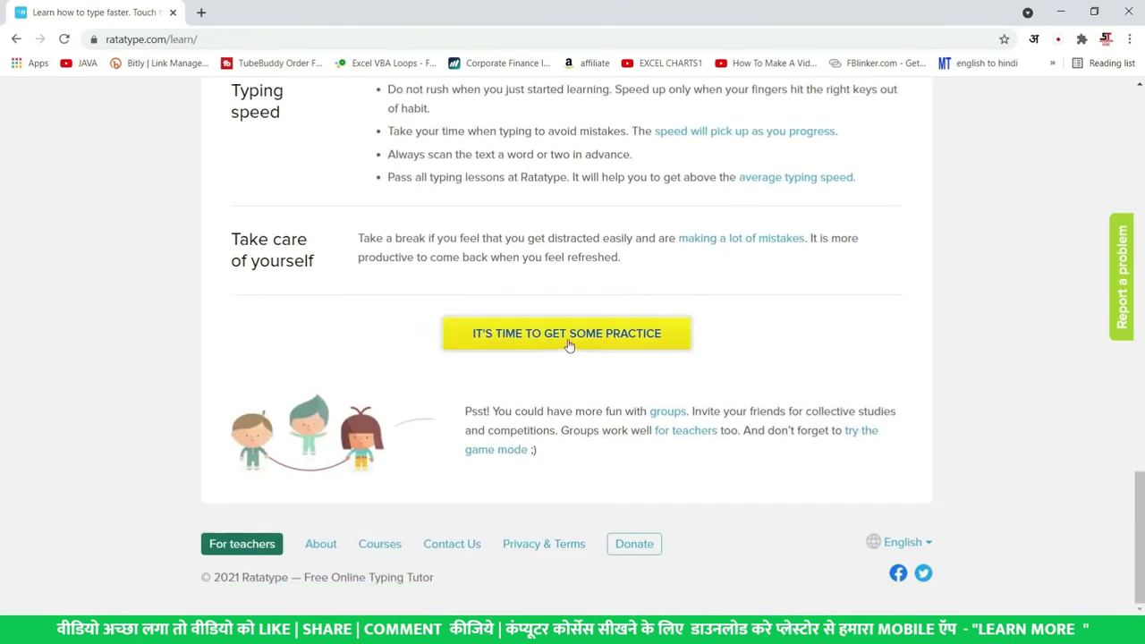
left_click(569, 344)
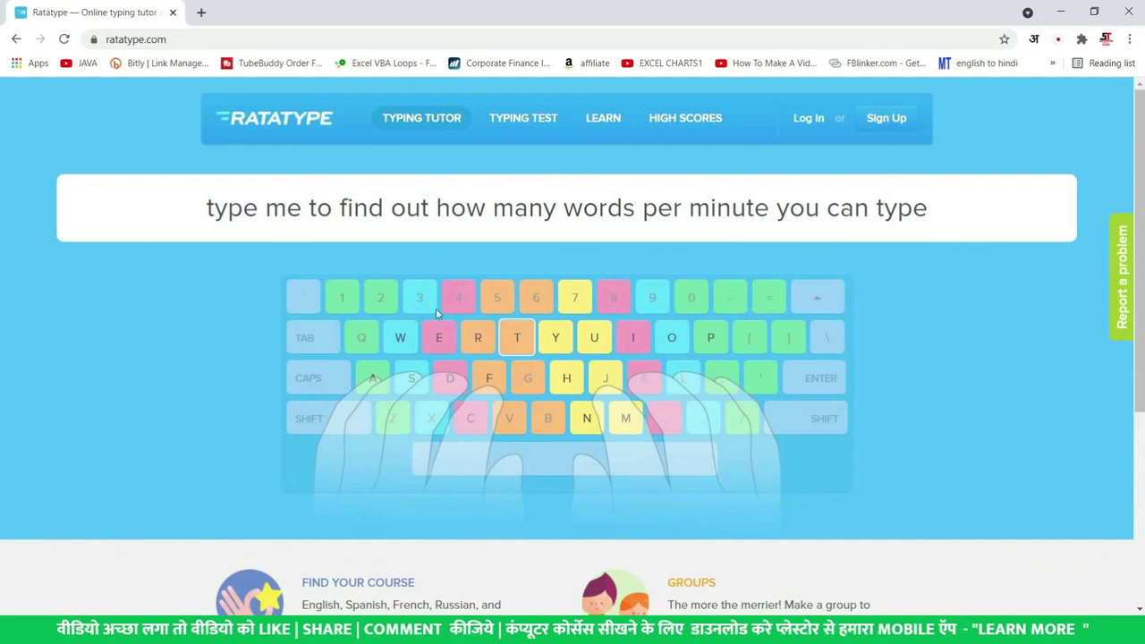
Open Ratatype's typing test page and review the certificate levels with their speed and accuracy requirements.
left_click(524, 121)
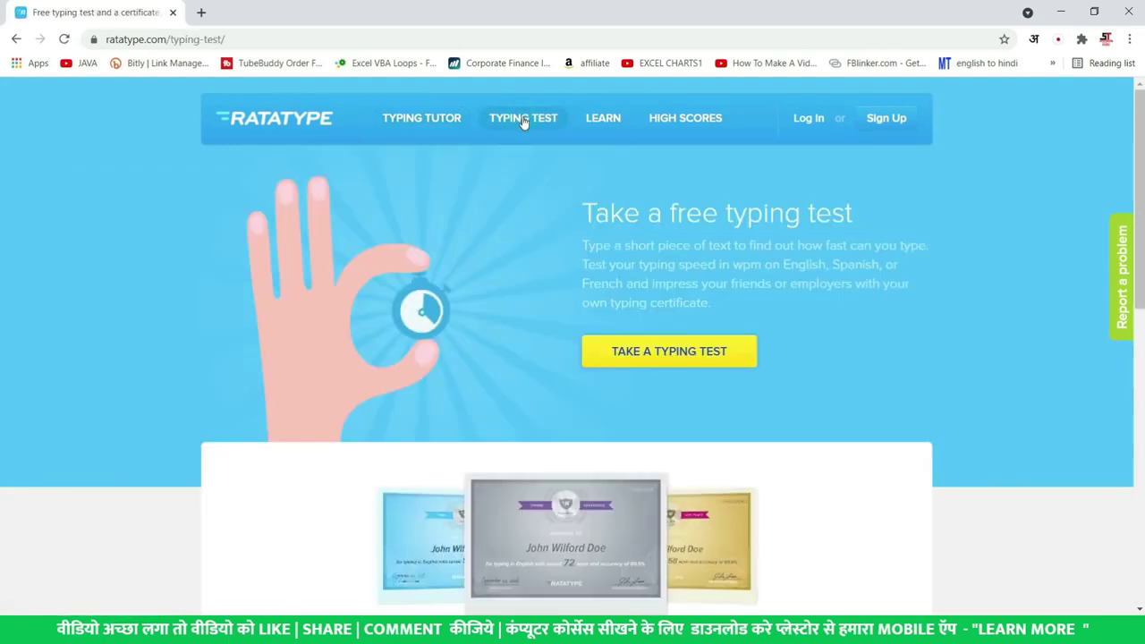
scroll(557, 185, "down", 2)
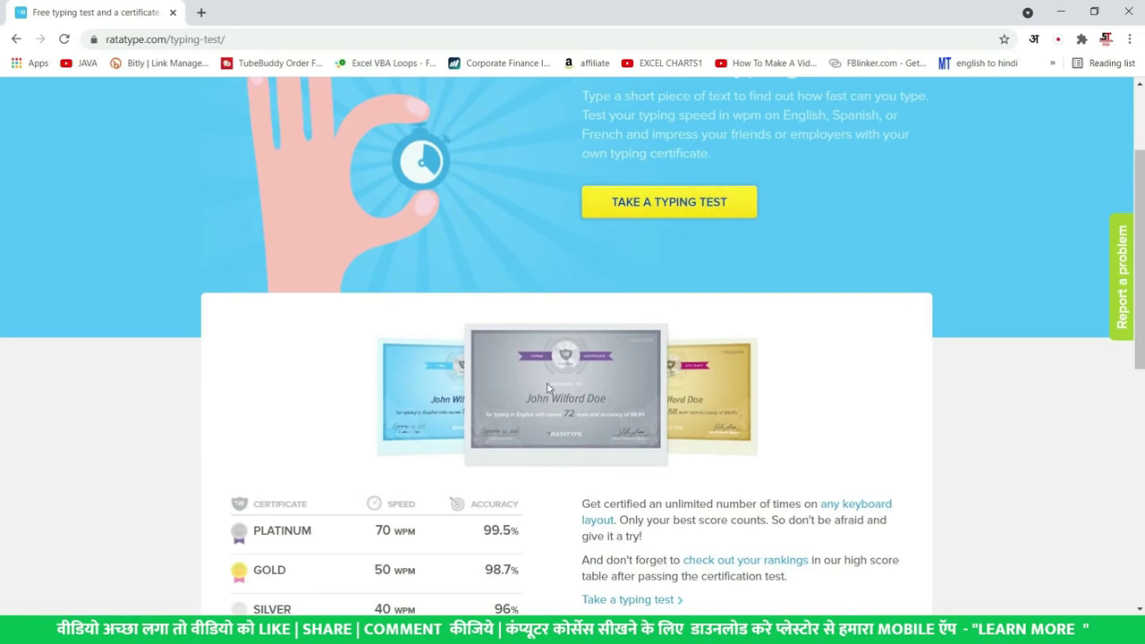
scroll(629, 374, "up", 2)
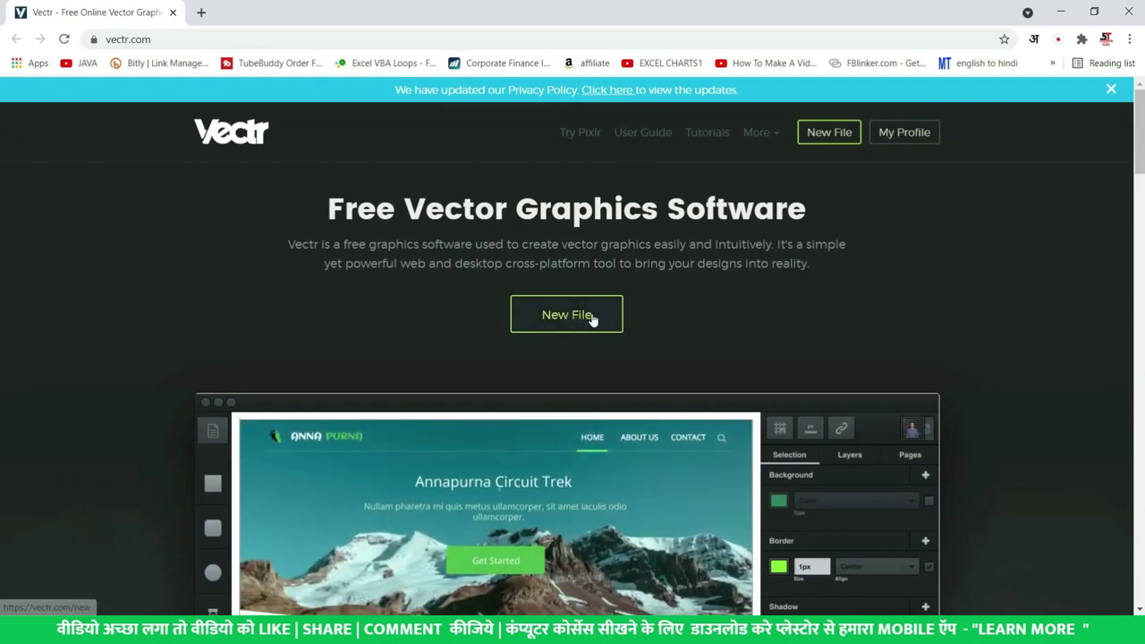
Create a new Vectr file, show its page overview, and draw an ellipse about 372 by 234 px.
left_click(588, 319)
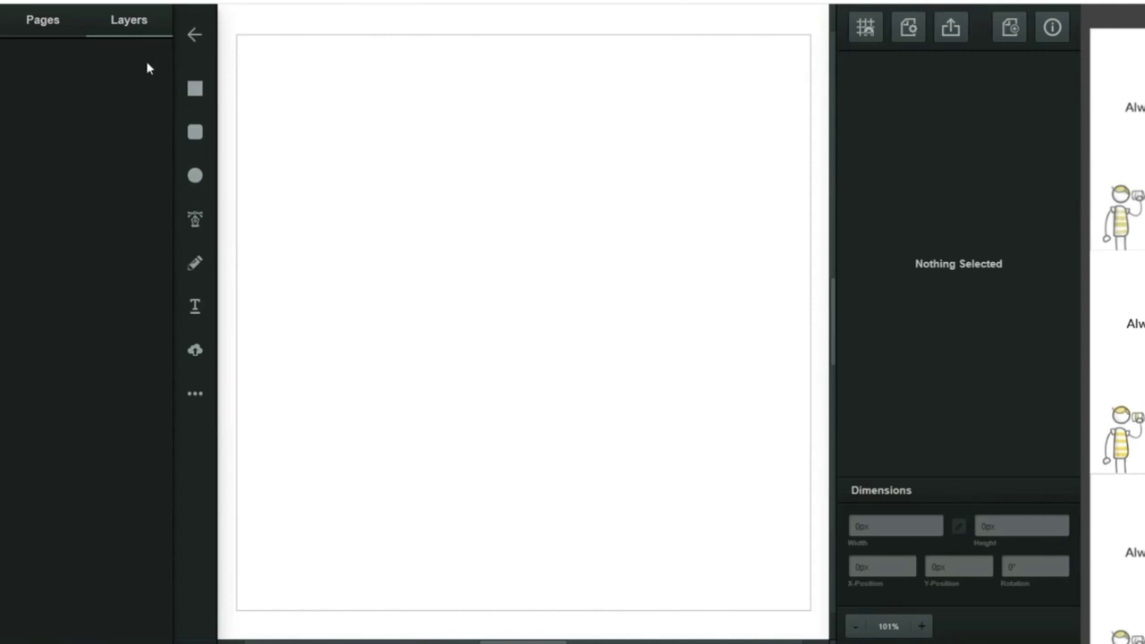
left_click(50, 24)
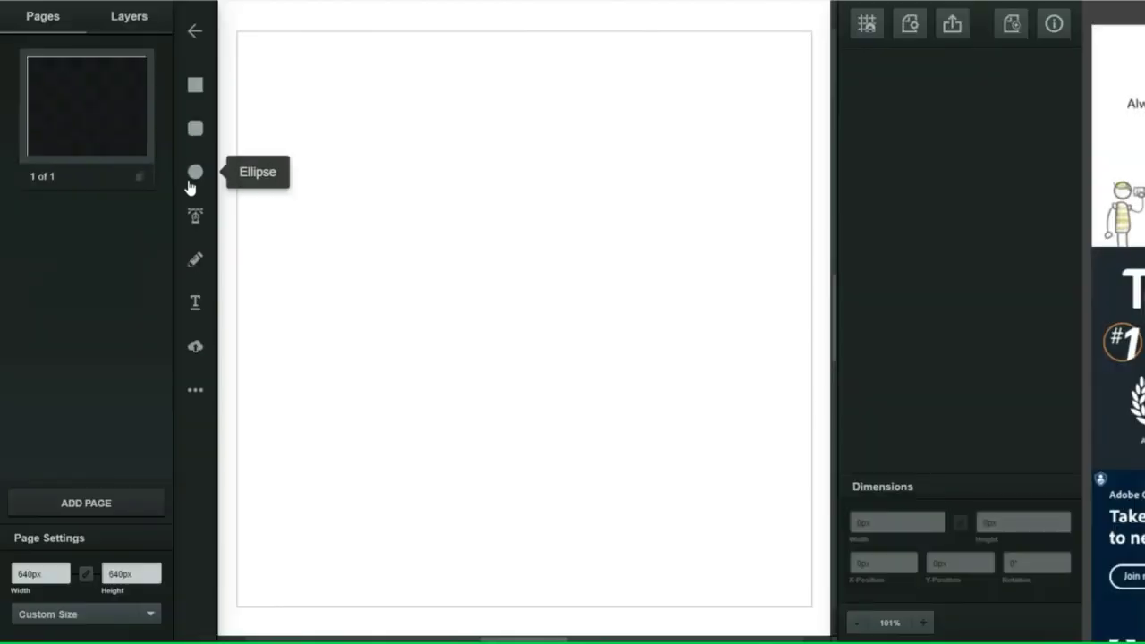
left_click(194, 179)
left_click_drag(334, 189, 670, 403)
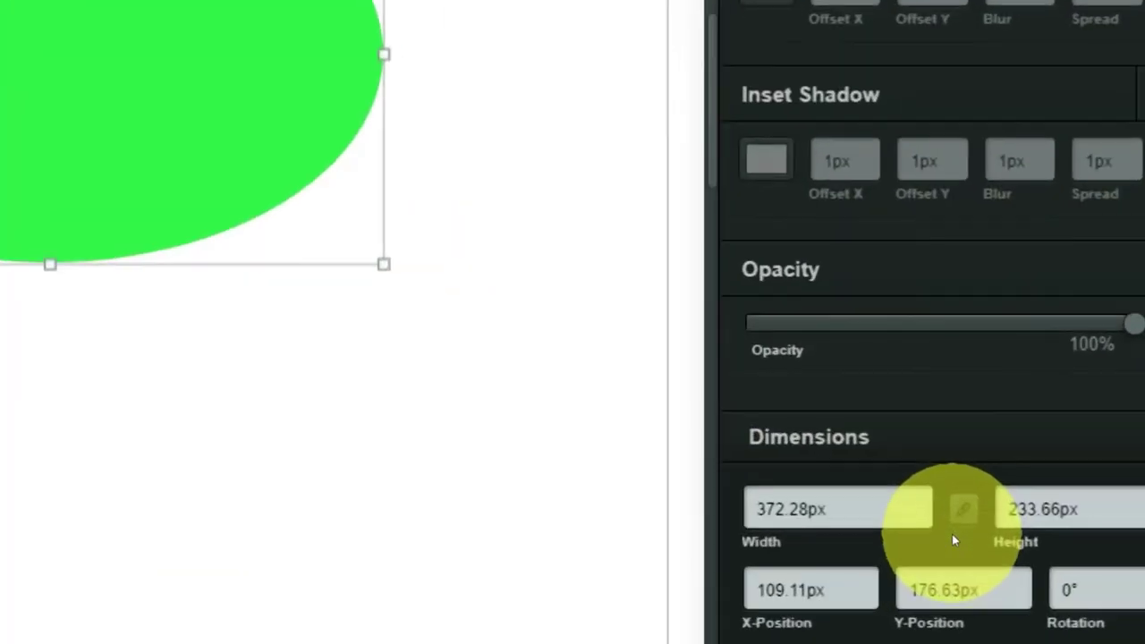
Set the ellipse's width to 400 px with its proportions locked.
double_click(850, 509)
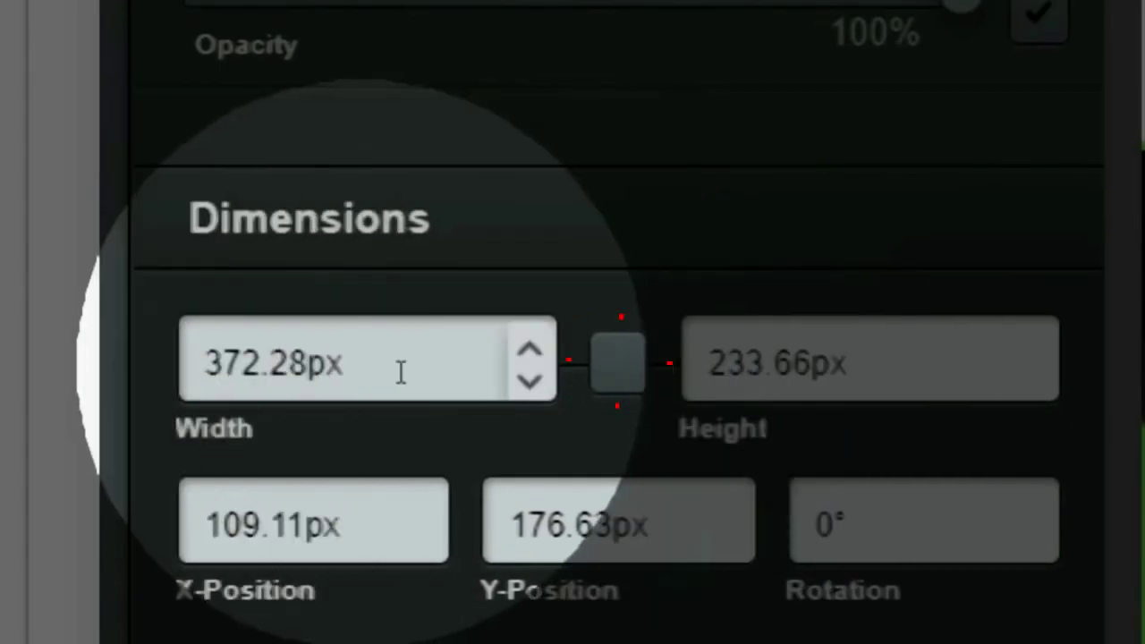
left_click(363, 371)
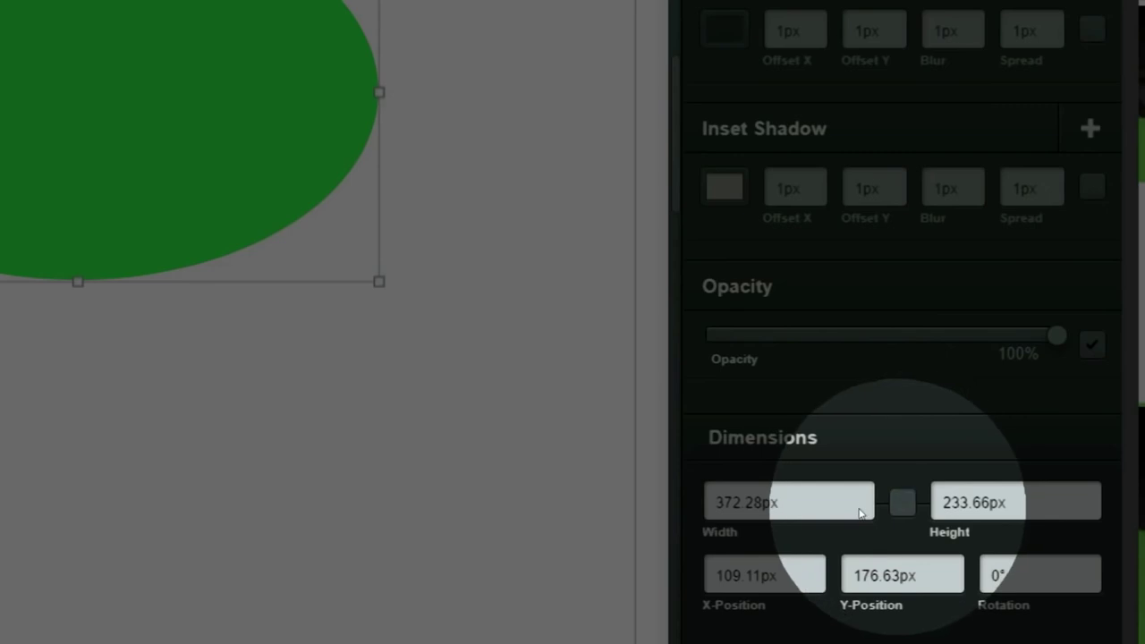
left_click(809, 505)
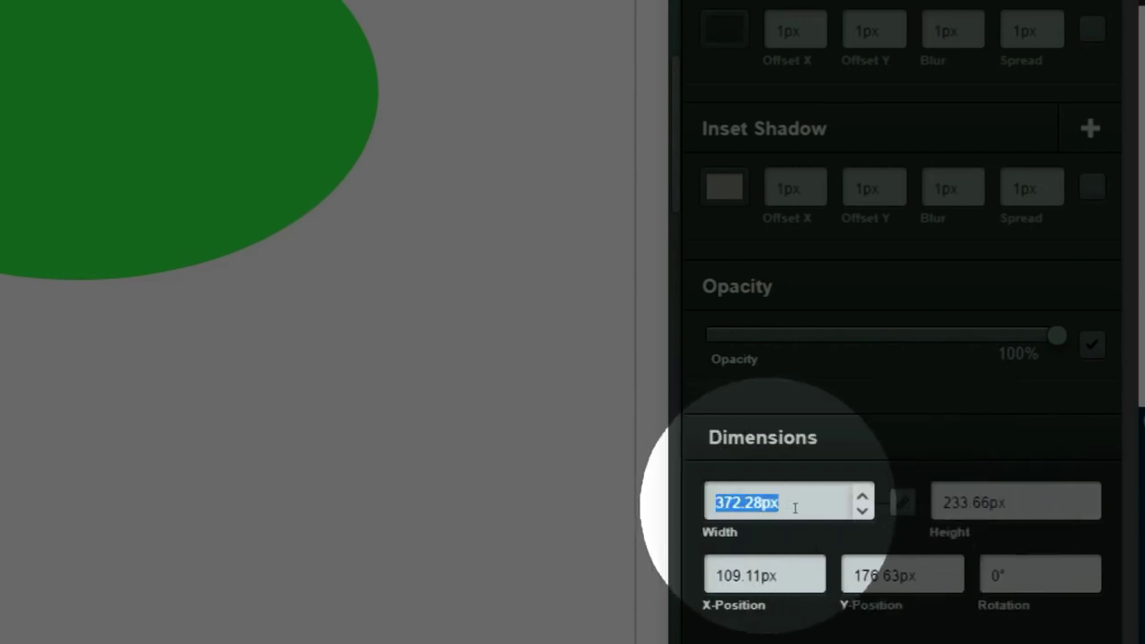
type("400")
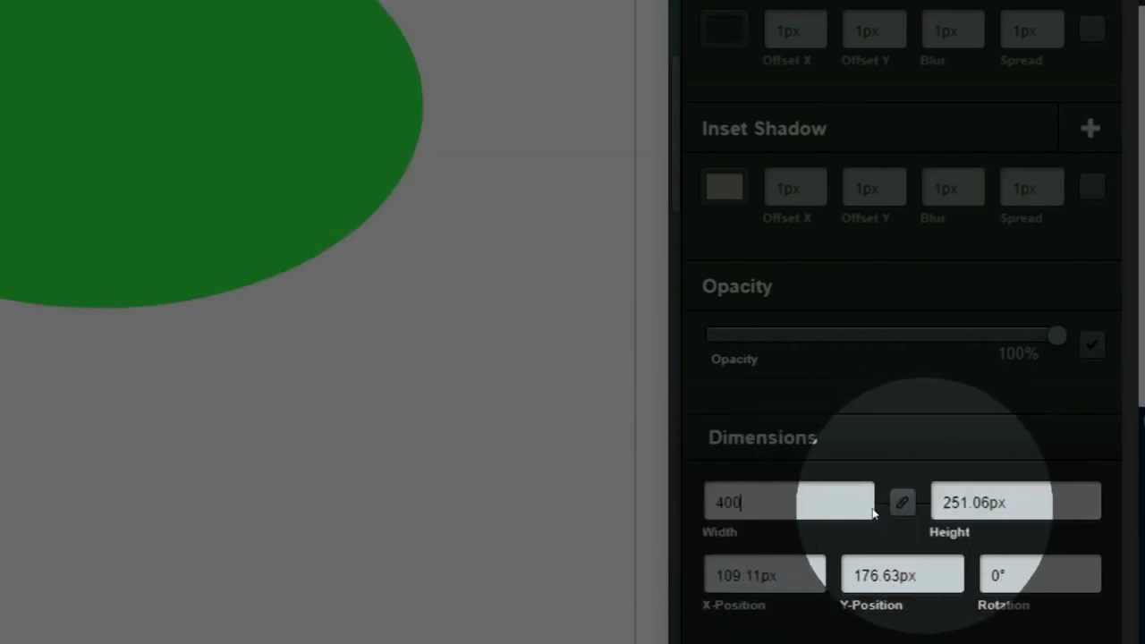
key("Return")
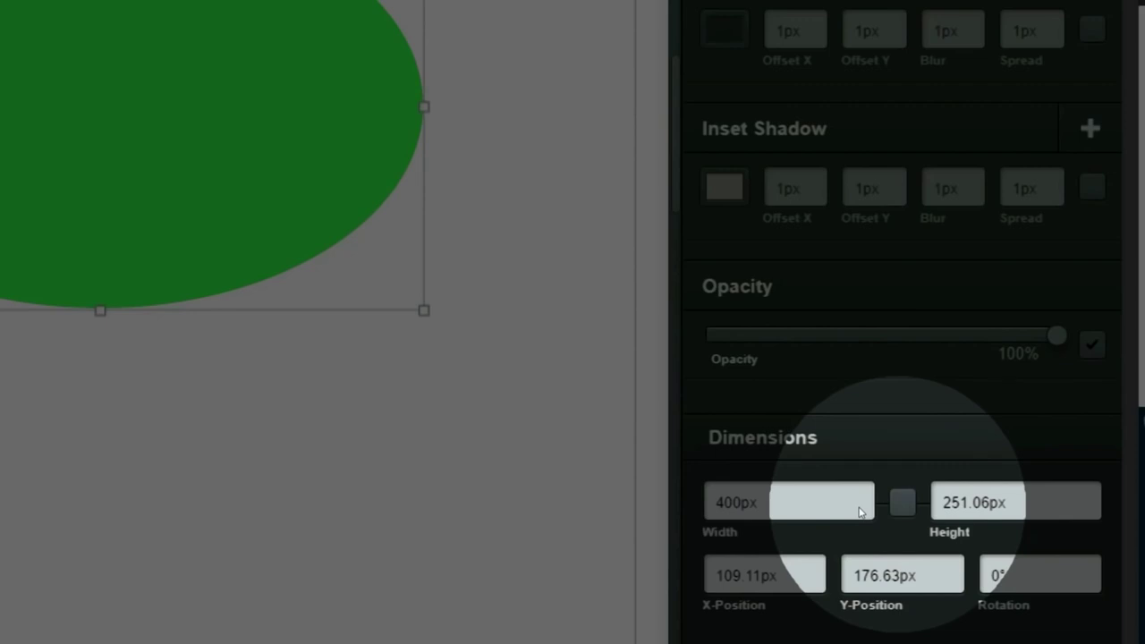
With the proportions unlocked, set the ellipse's height to 400 px to make it a circle.
left_click(800, 503)
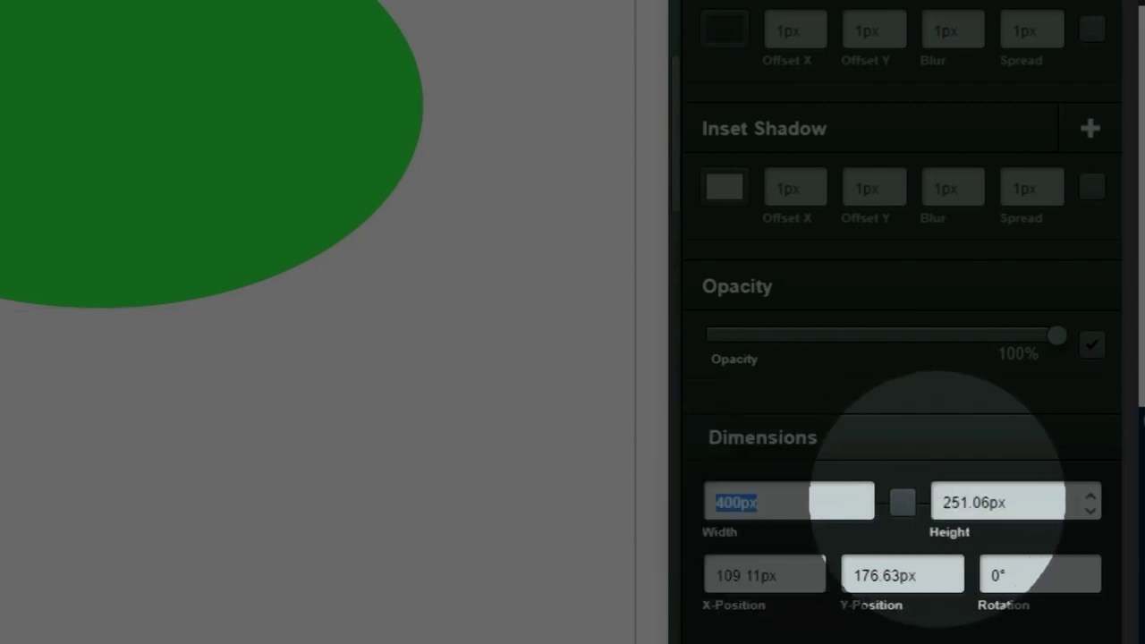
key("Tab")
type("400")
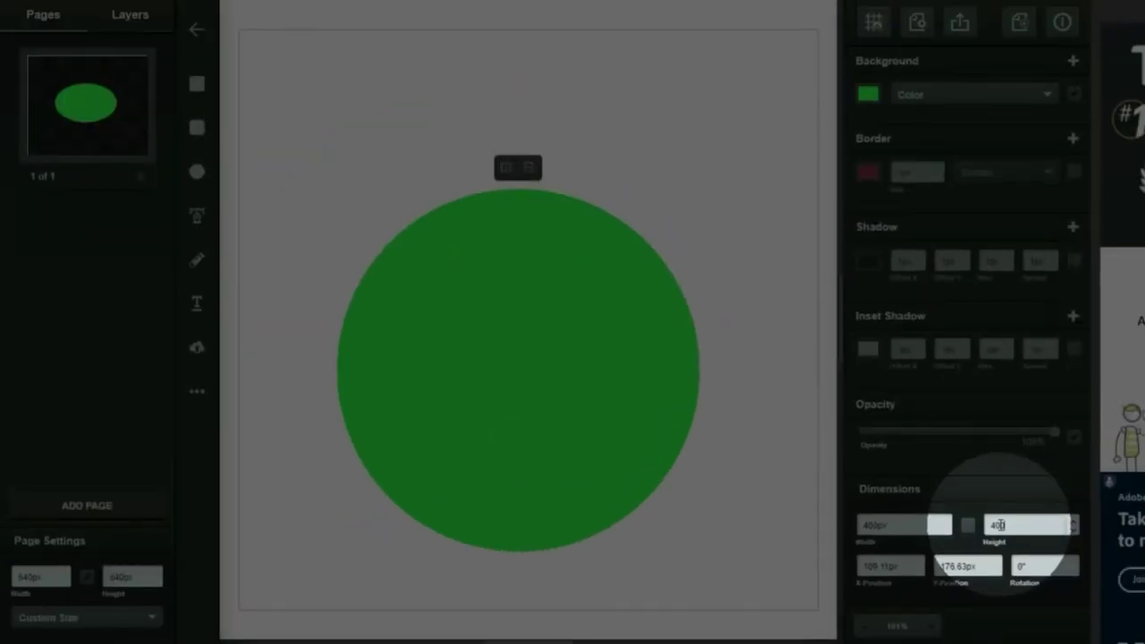
left_click(890, 525)
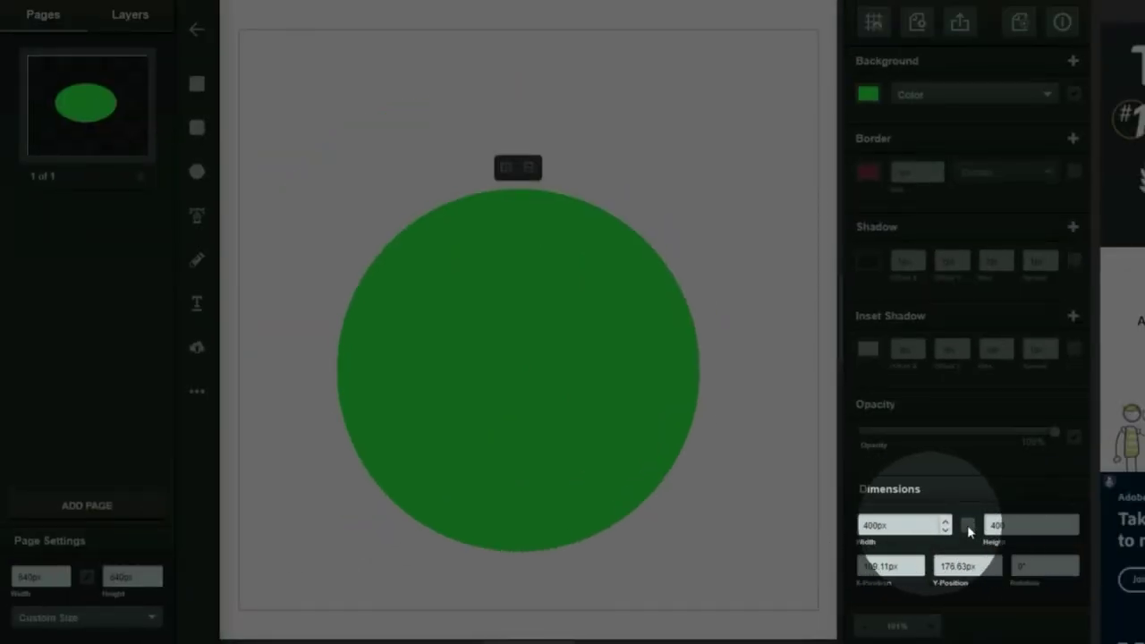
key("Tab")
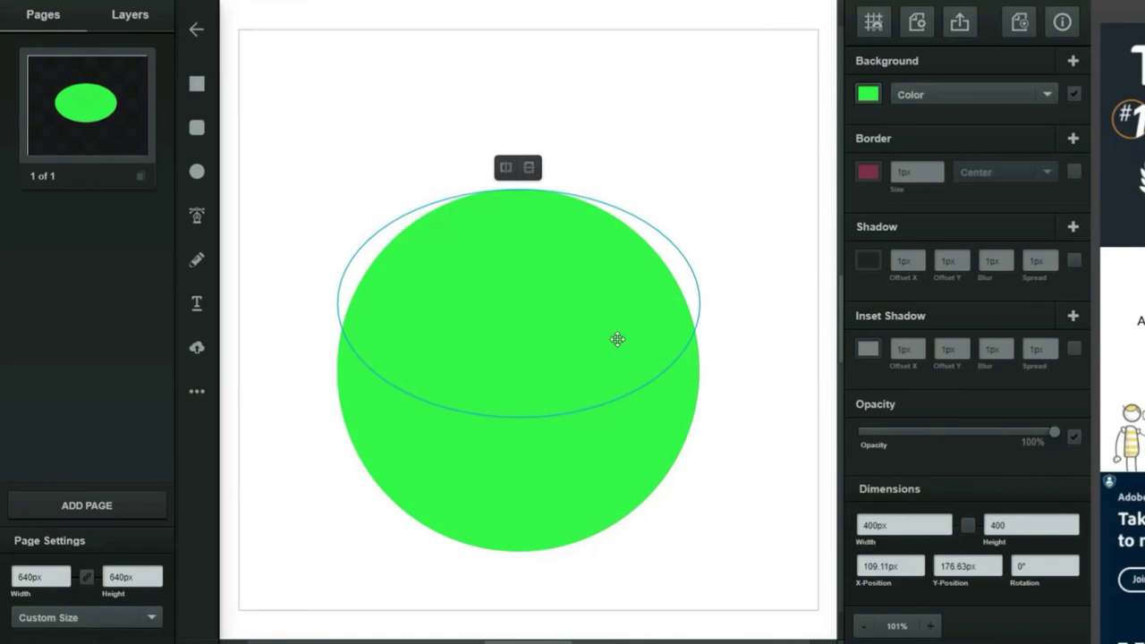
Move the green circle to about X 120 px, Y 109 px on the page and reduce its opacity.
left_click_drag(619, 452, 631, 402)
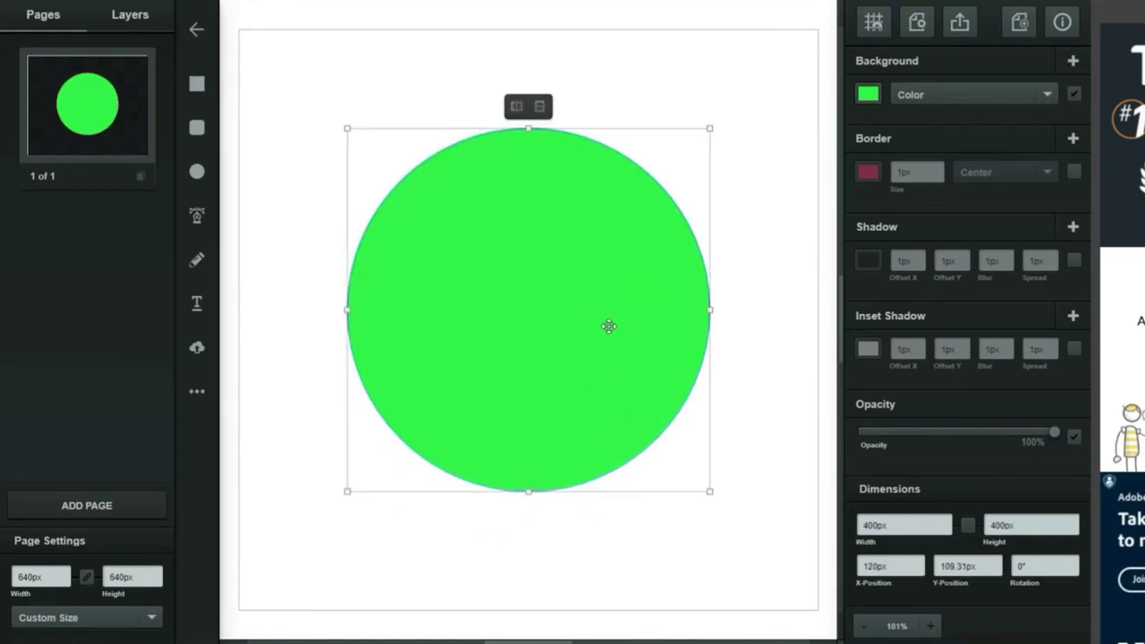
left_click_drag(1047, 433, 1012, 459)
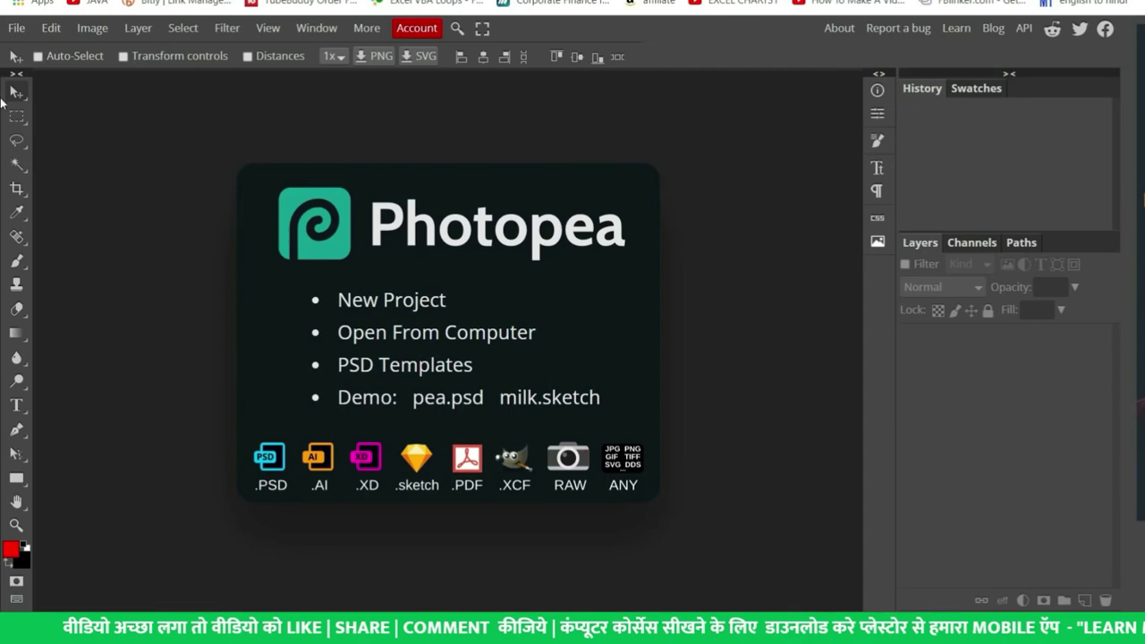
Switch to Photopea and start a new project from the "What Is Love?" template showing a man lying in grass.
key("ctrl")
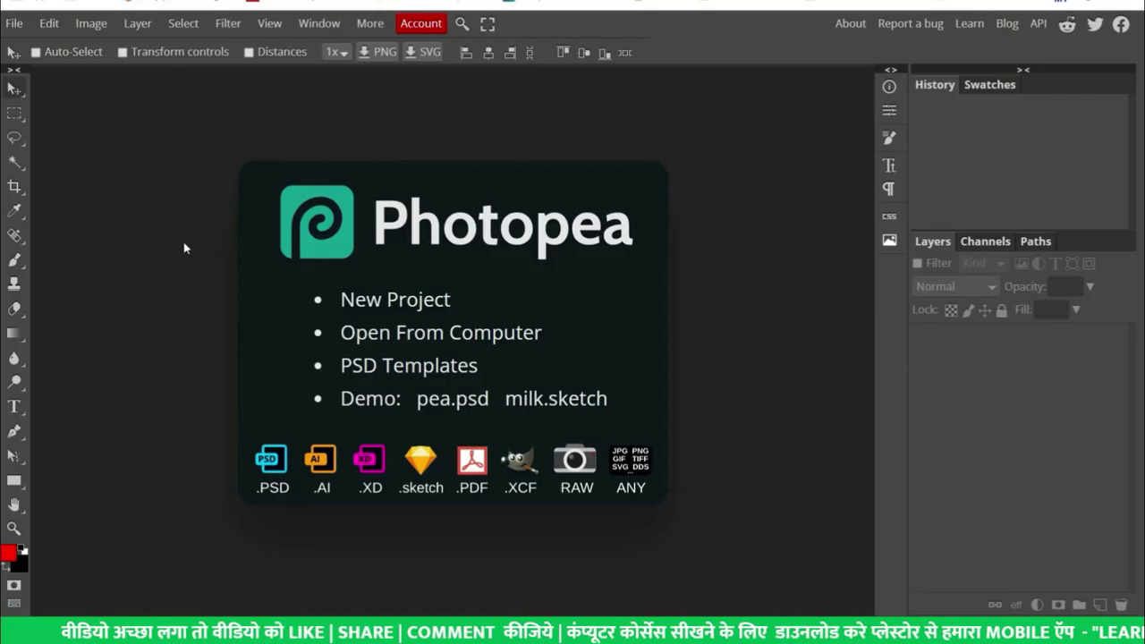
left_click(357, 298)
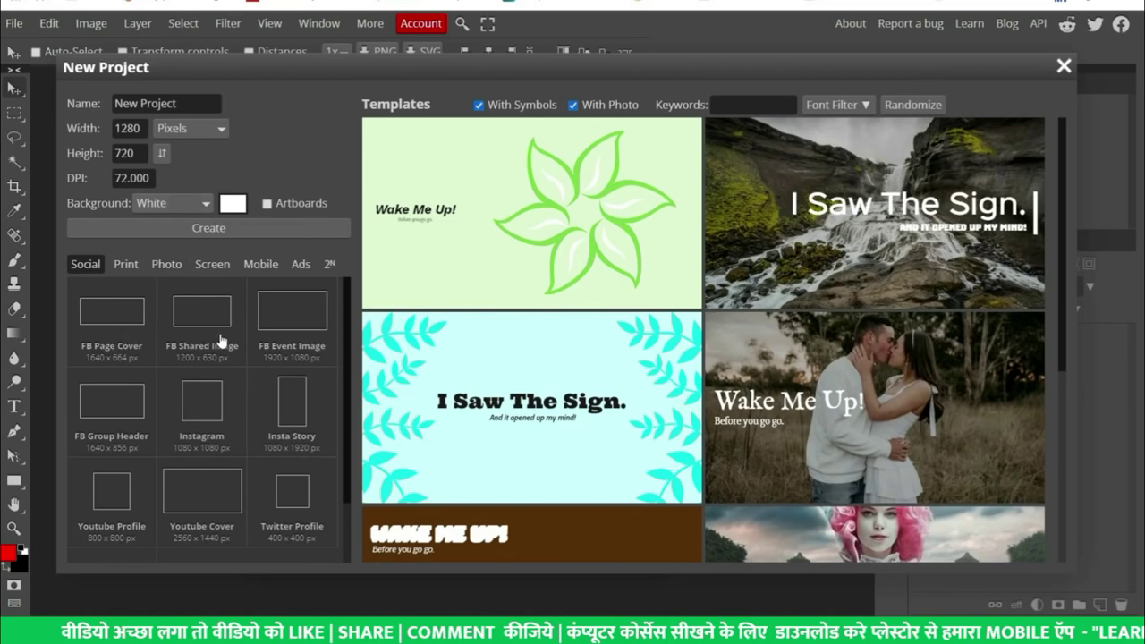
scroll(727, 170, "down", 10)
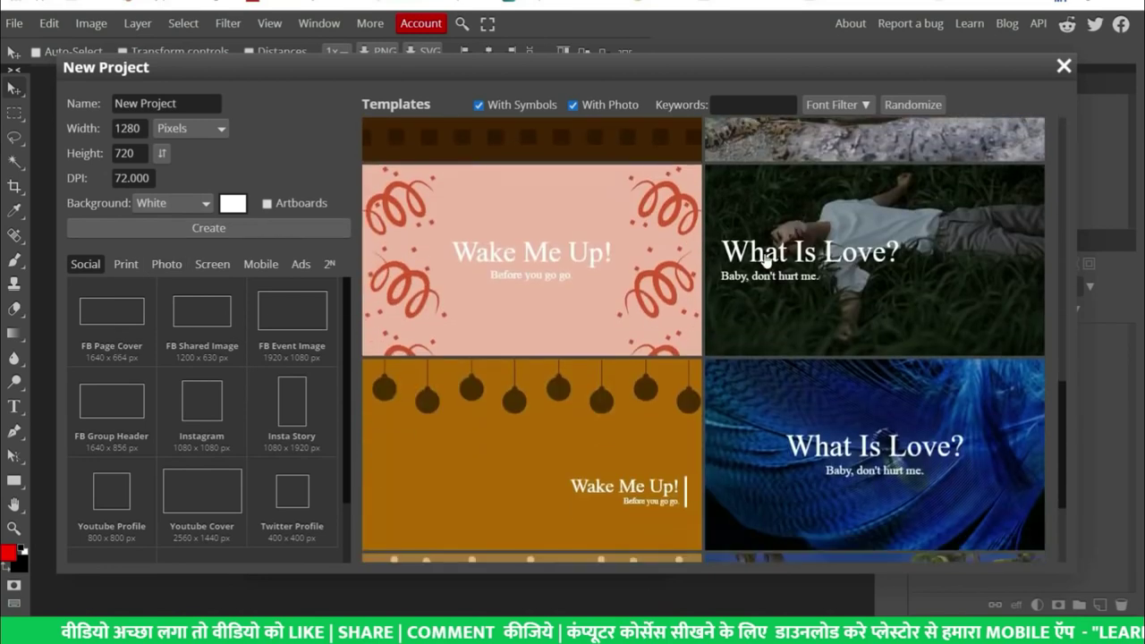
scroll(762, 205, "down", 3)
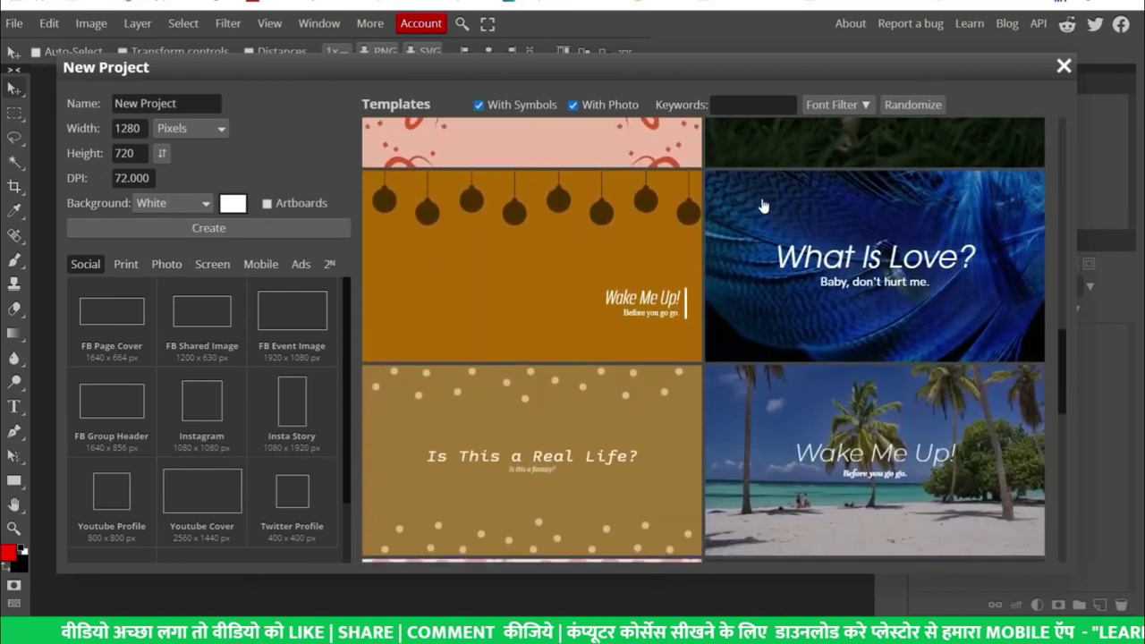
scroll(794, 260, "up", 4)
left_click(817, 306)
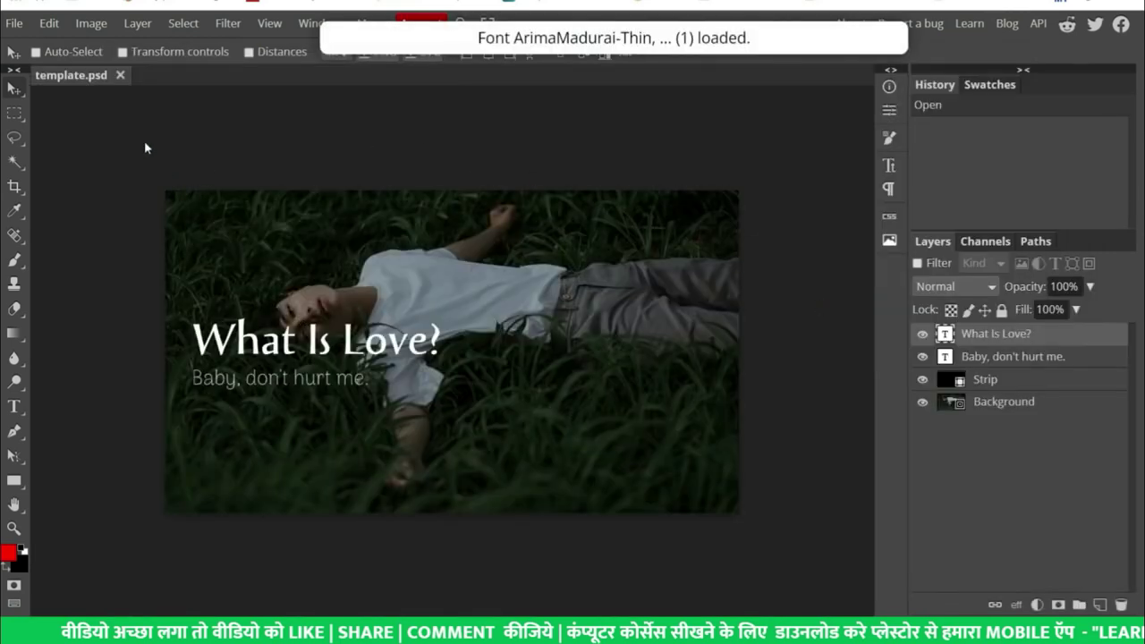
left_click(81, 80)
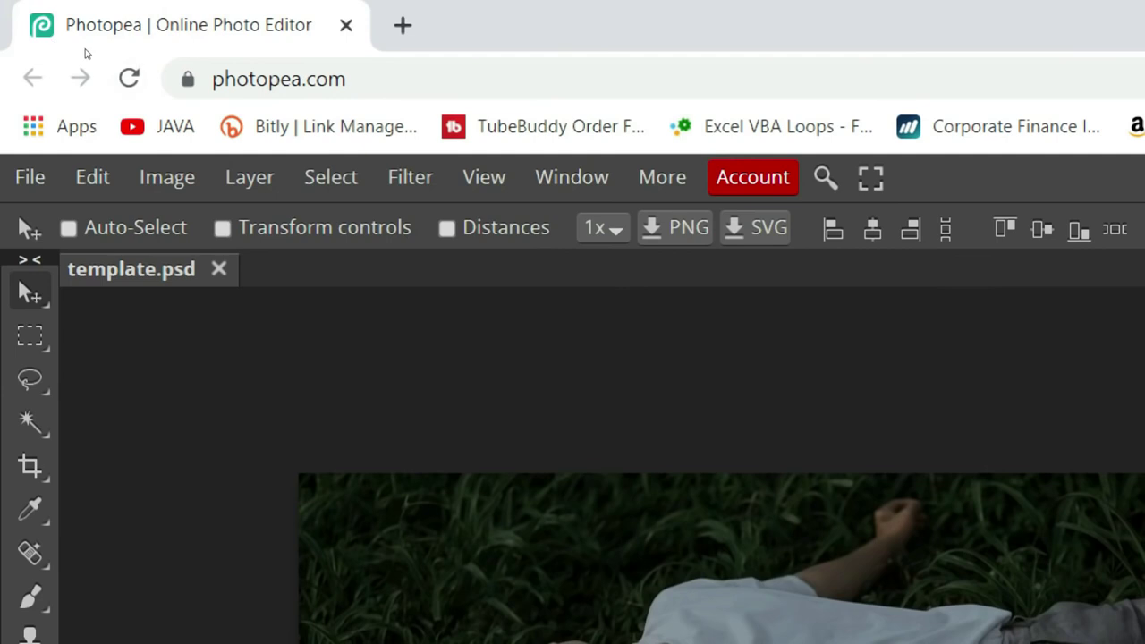
Install Photopea as a desktop app and maximize its window.
left_click(662, 177)
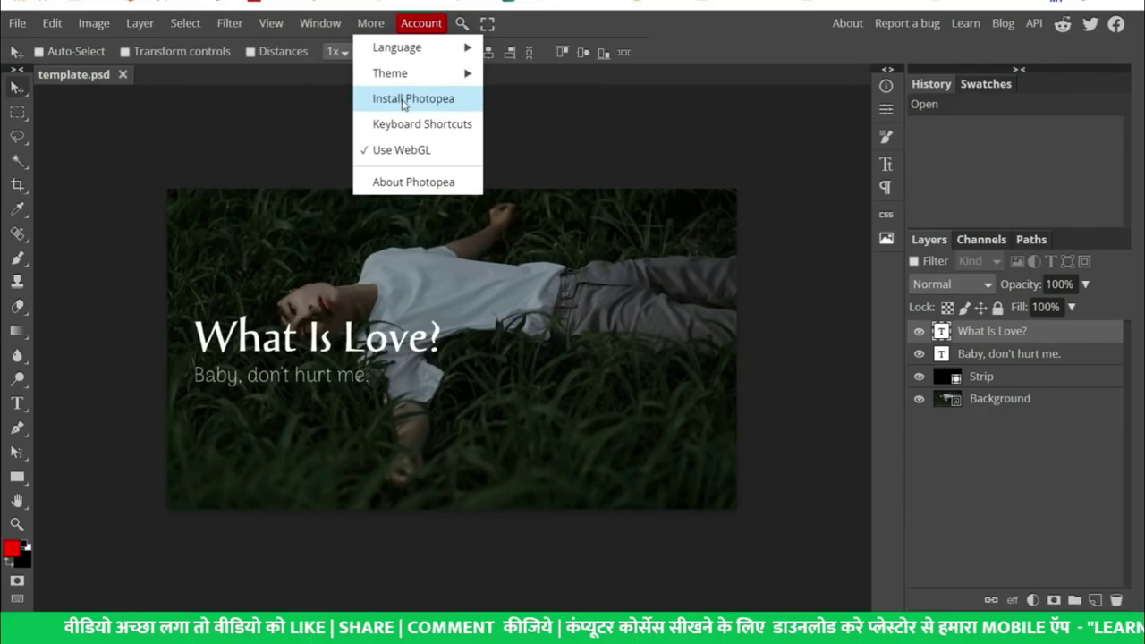
left_click(404, 102)
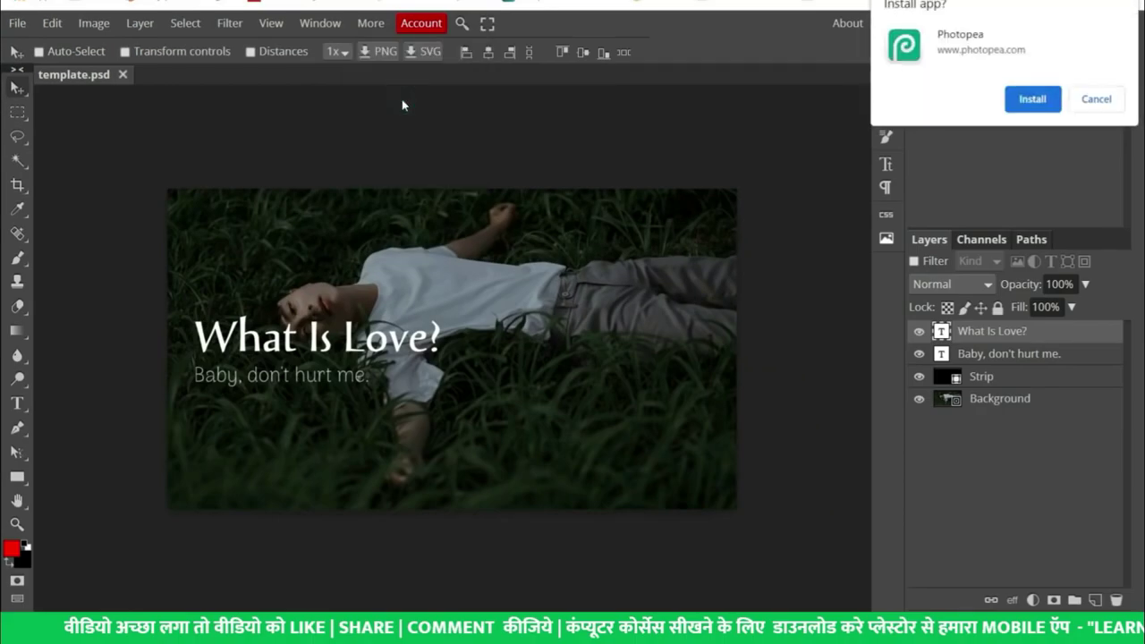
left_click(1043, 100)
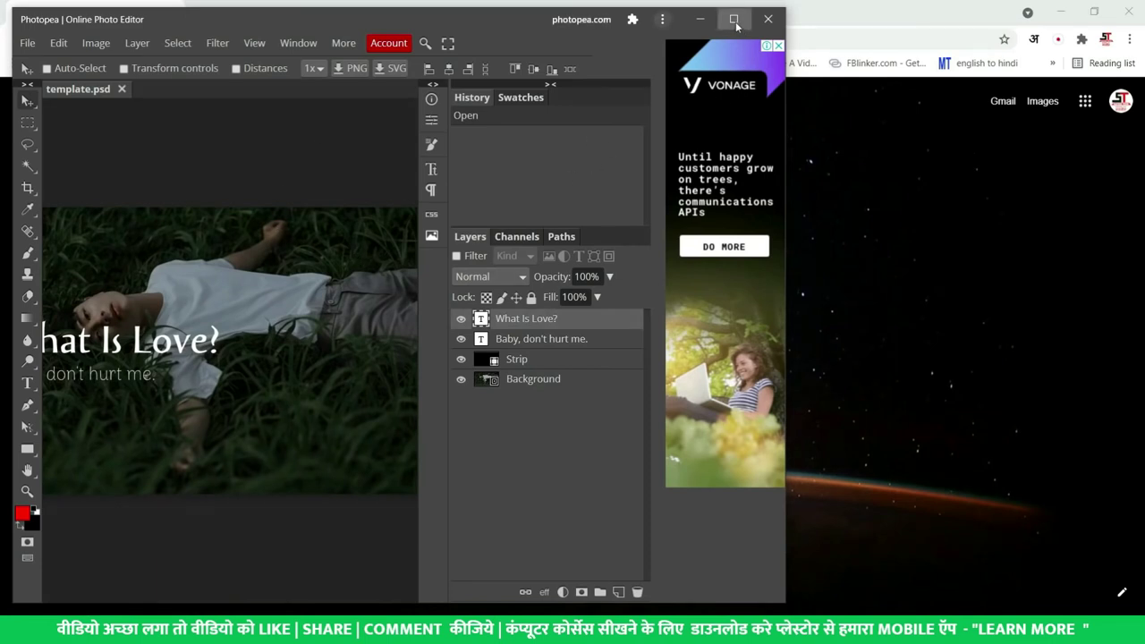
left_click(734, 20)
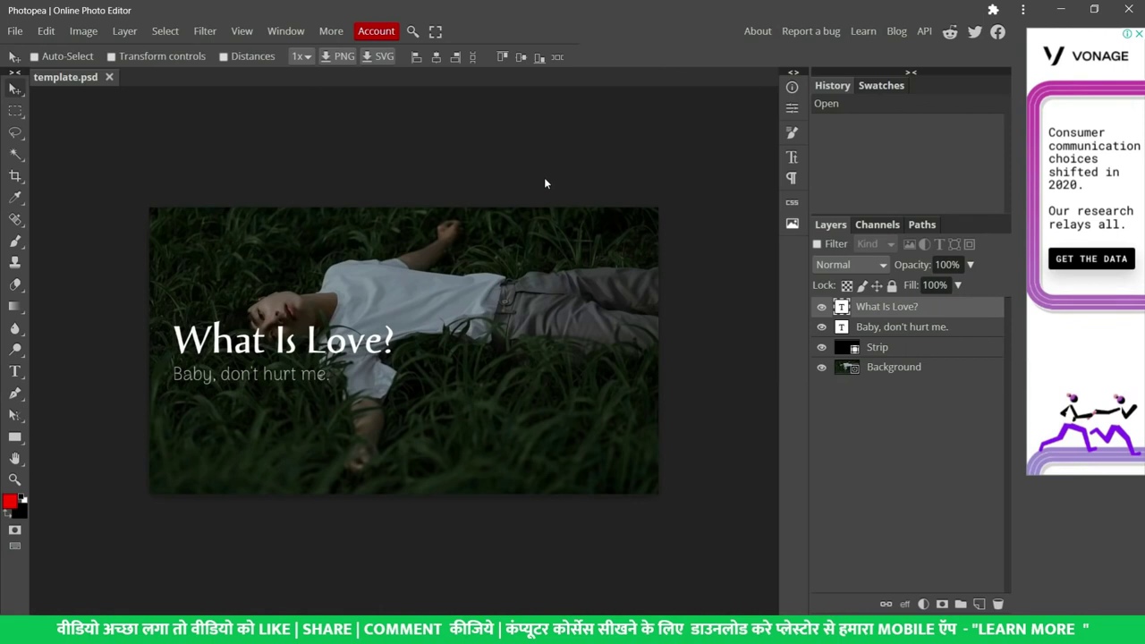
Close the Photopea app window and relaunch it from its desktop shortcut.
left_click(1129, 9)
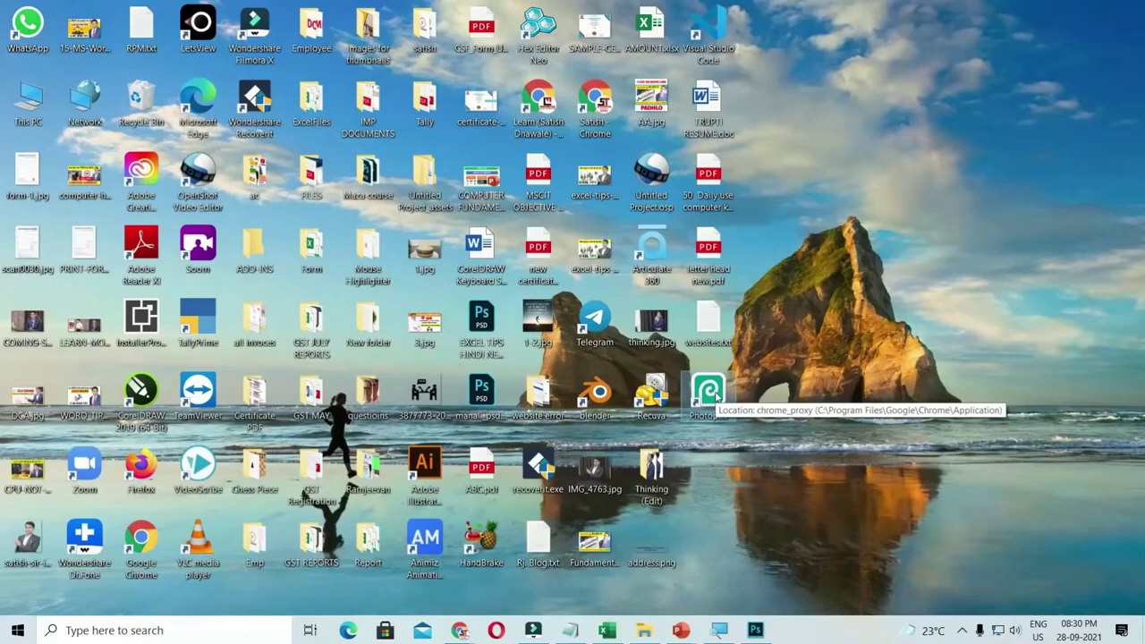
double_click(716, 394)
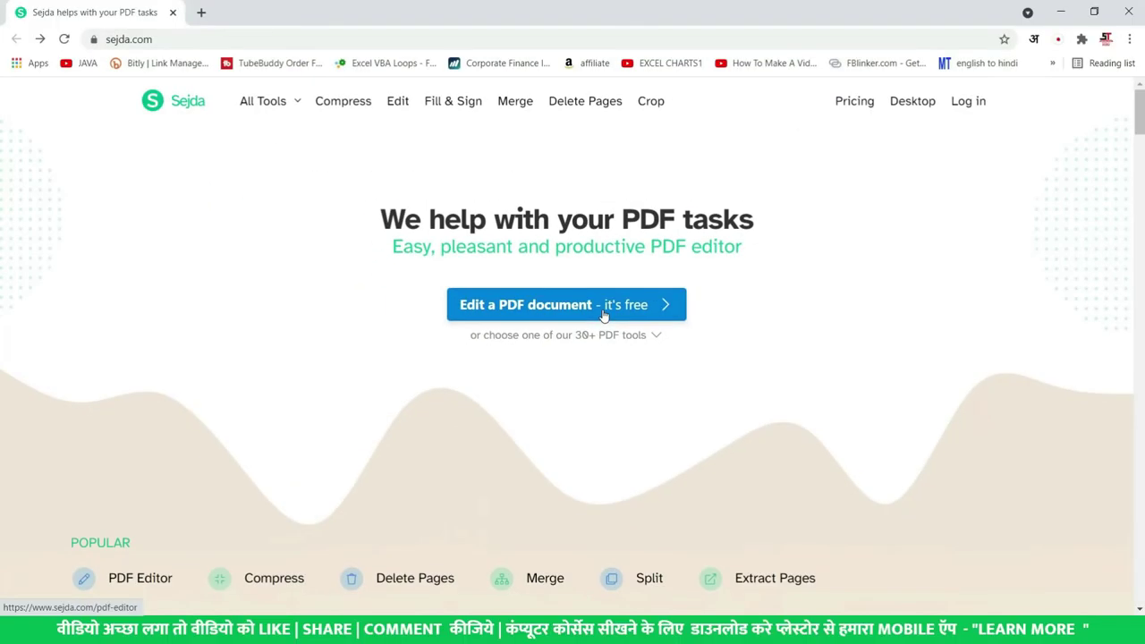
Switch to Sejda's online PDF editor and upload "50 Daily use computer keyboard shortcuts.pdf" from the Desktop for editing.
left_click(604, 313)
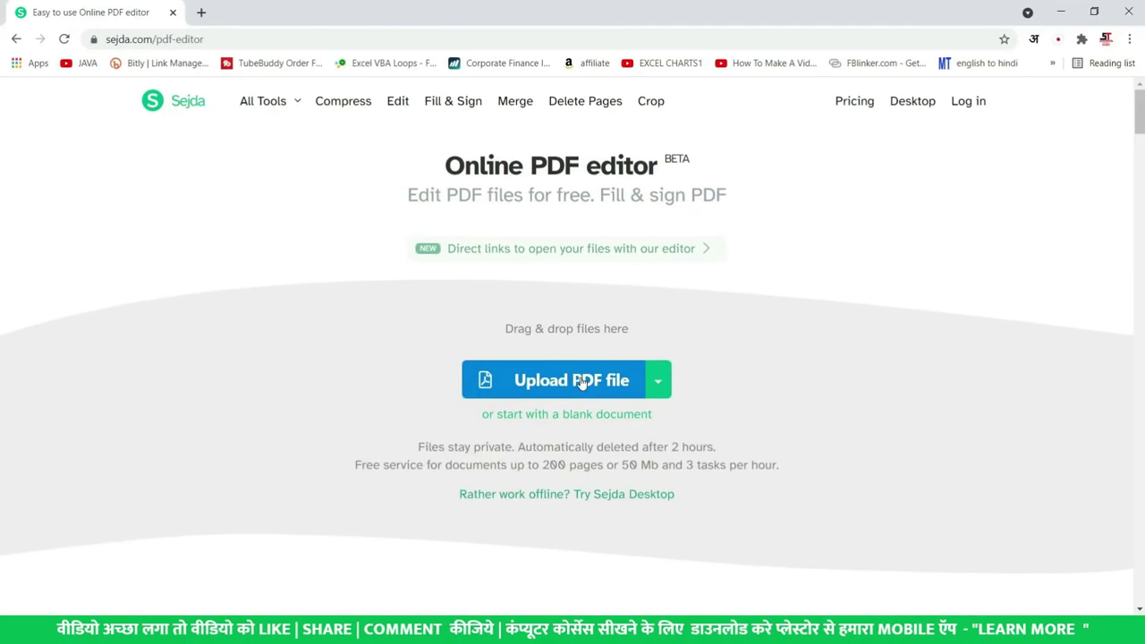
left_click(581, 382)
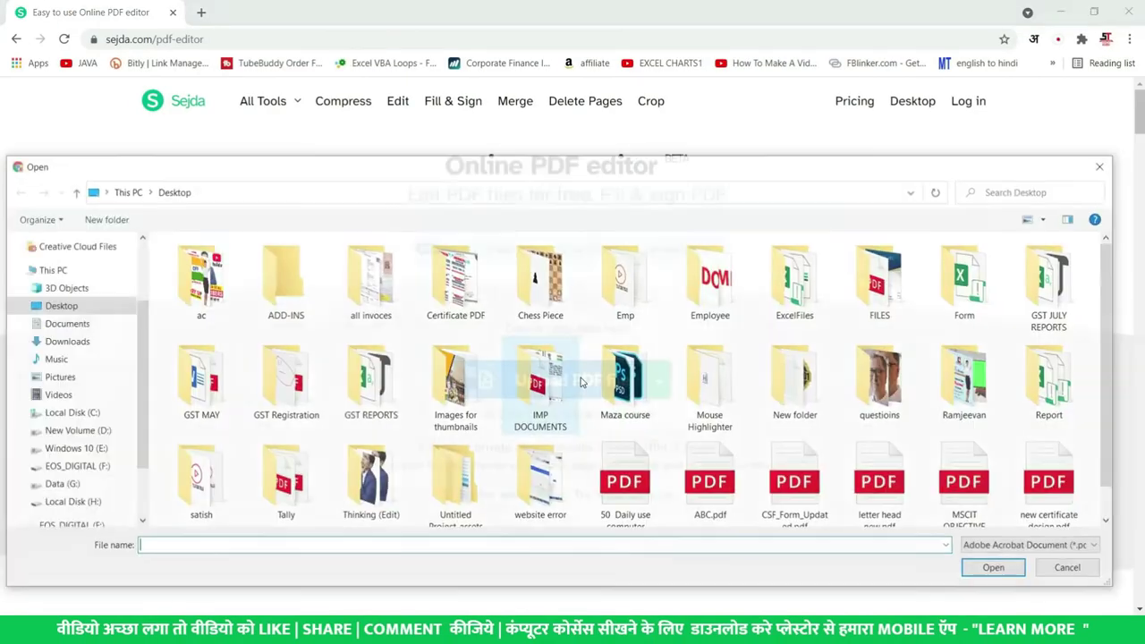
left_click(629, 481)
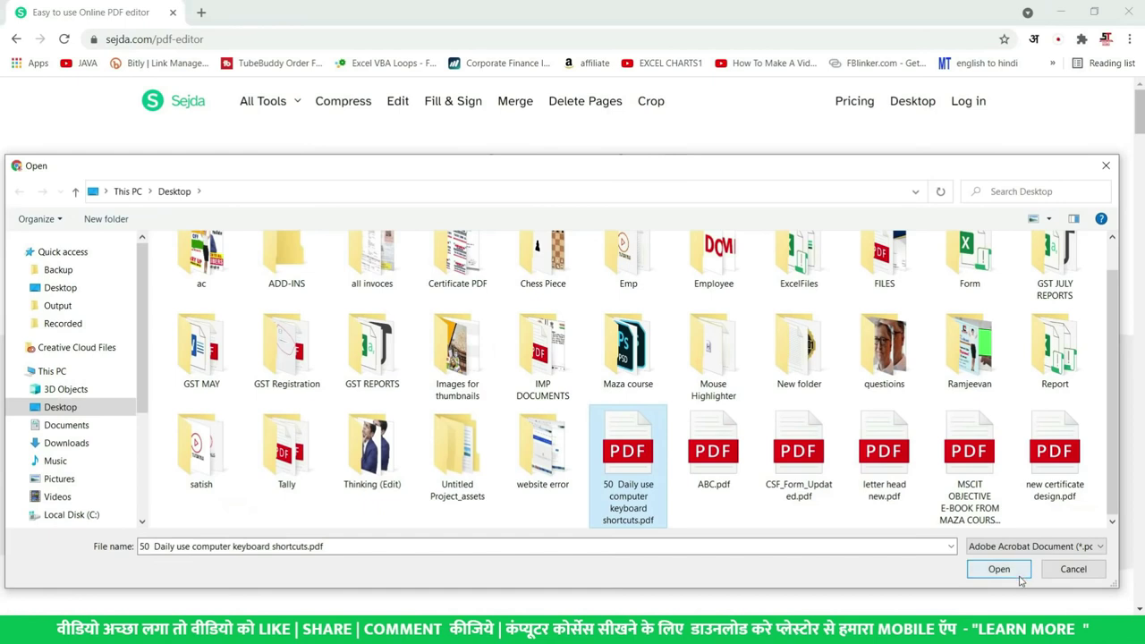
left_click(981, 567)
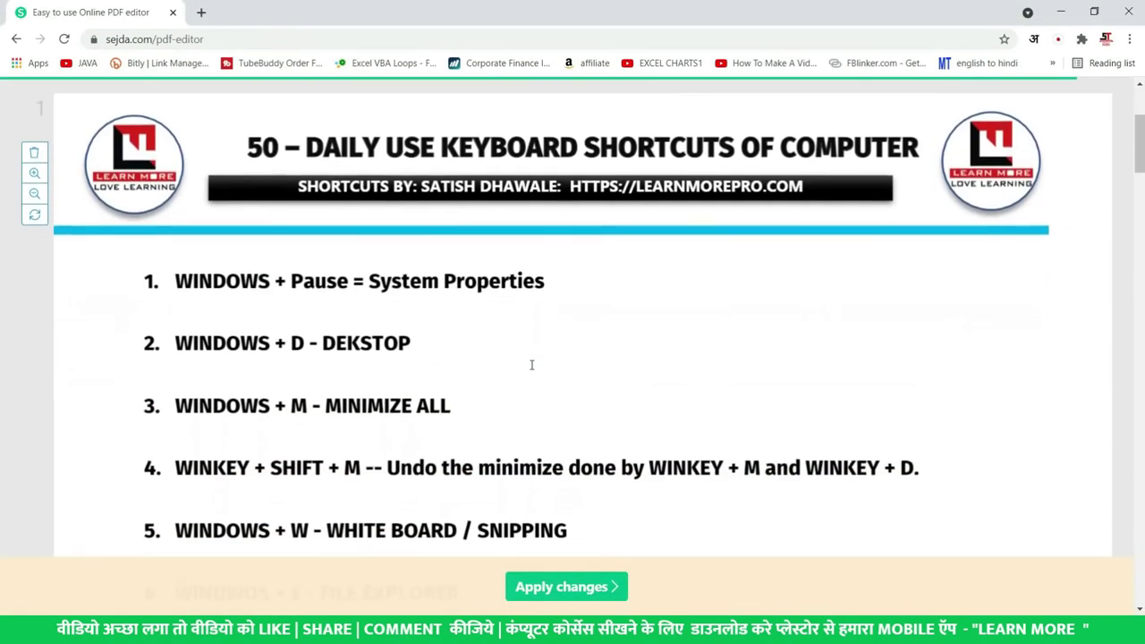
scroll(396, 297, "up", 2)
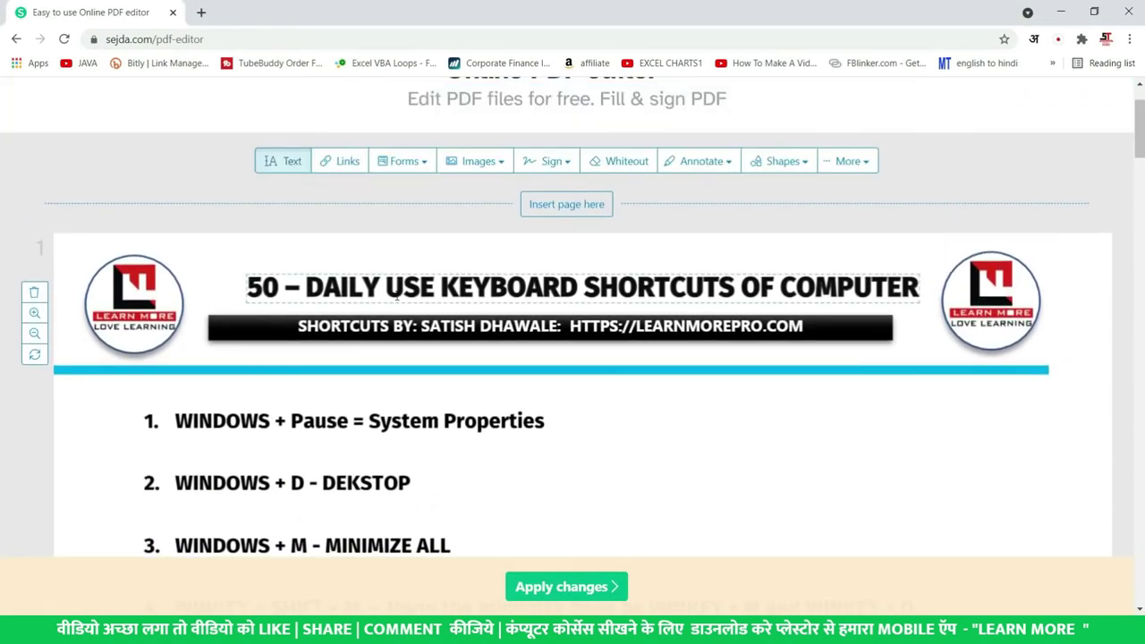